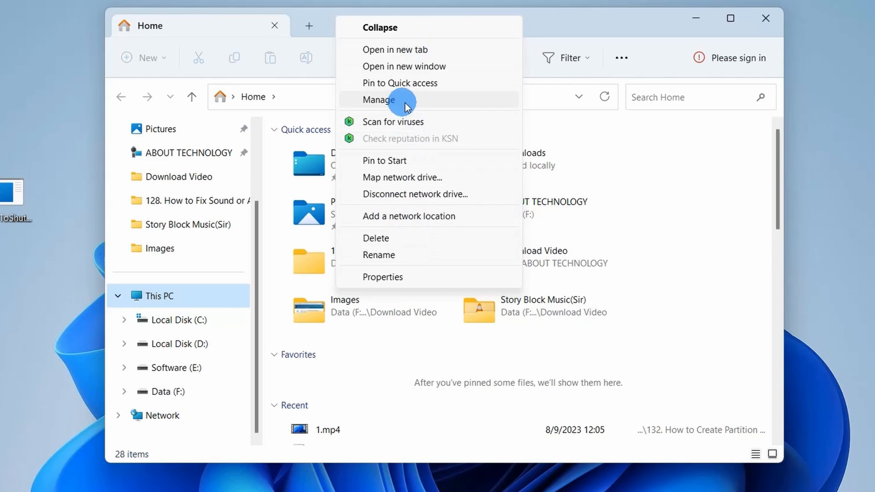
Open Computer Management for This PC, view its Disk Management section, and close the console.
left_click(418, 101)
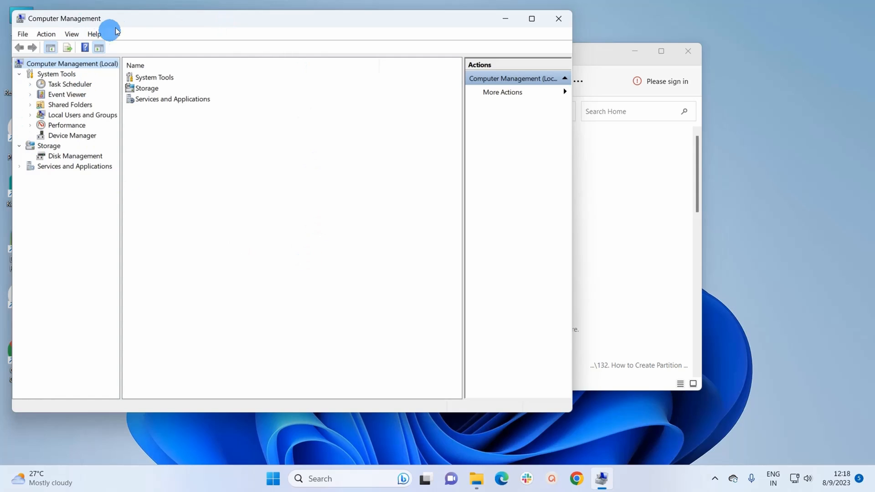
left_click_drag(131, 20, 260, 61)
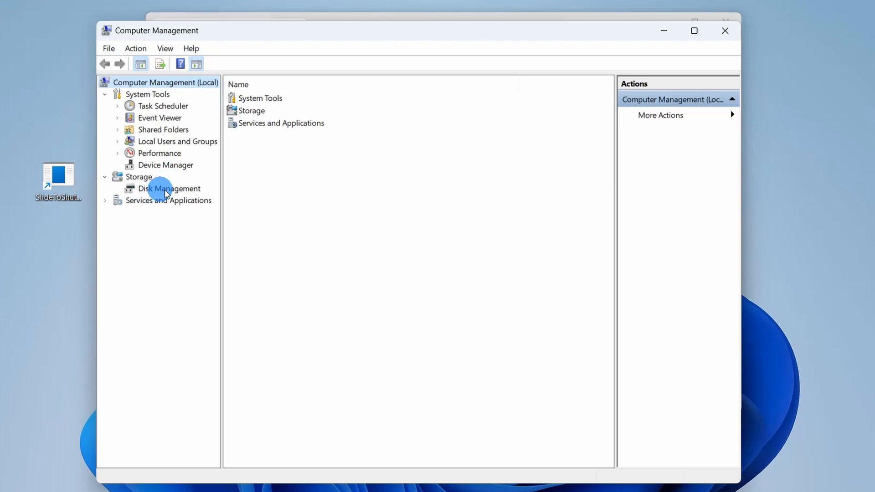
left_click(171, 193)
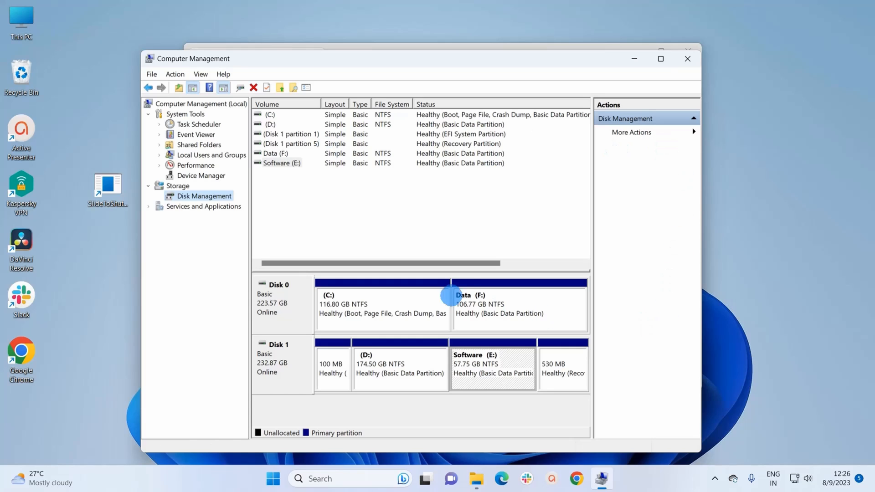
left_click(683, 60)
Search Windows for "run" and open the Run app.
left_click(338, 477)
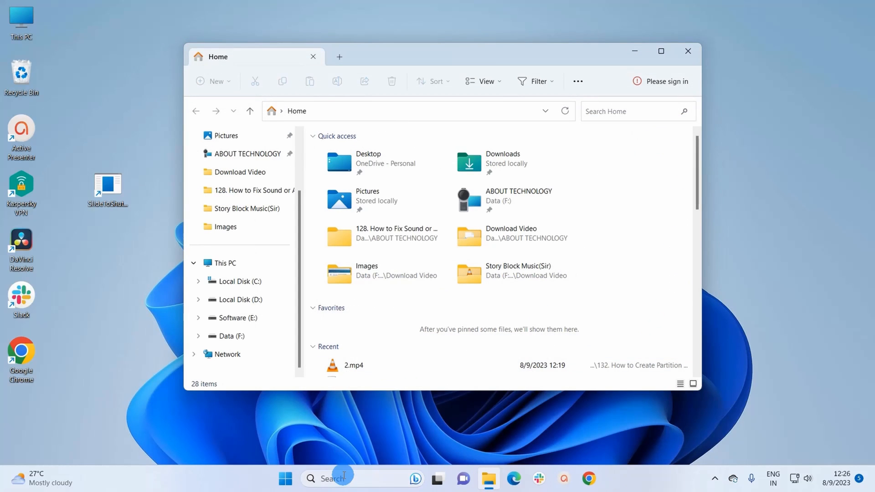
type("r")
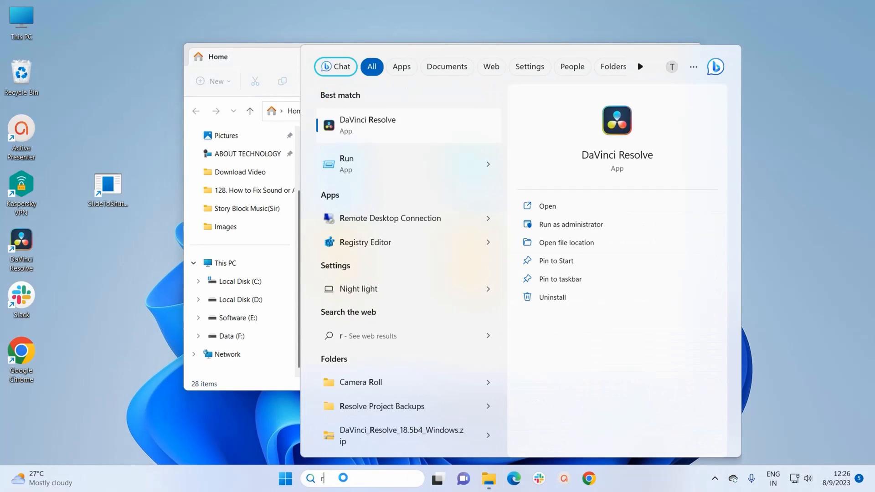
type("un")
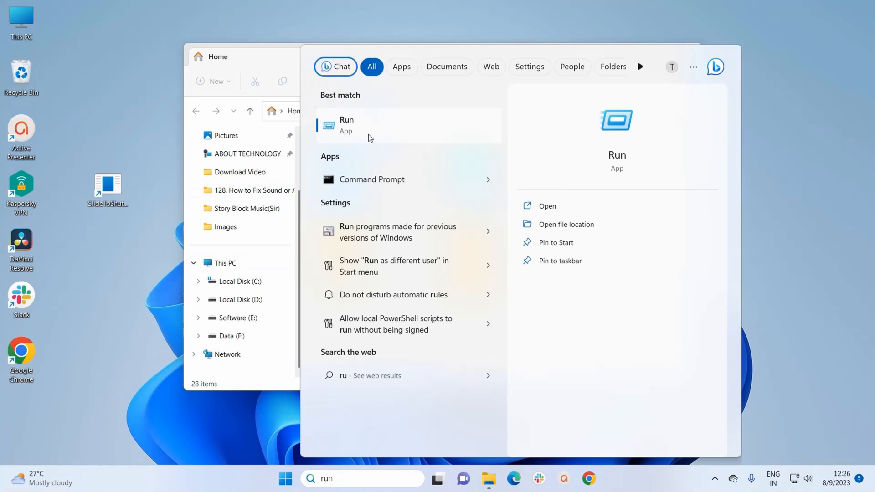
left_click(375, 132)
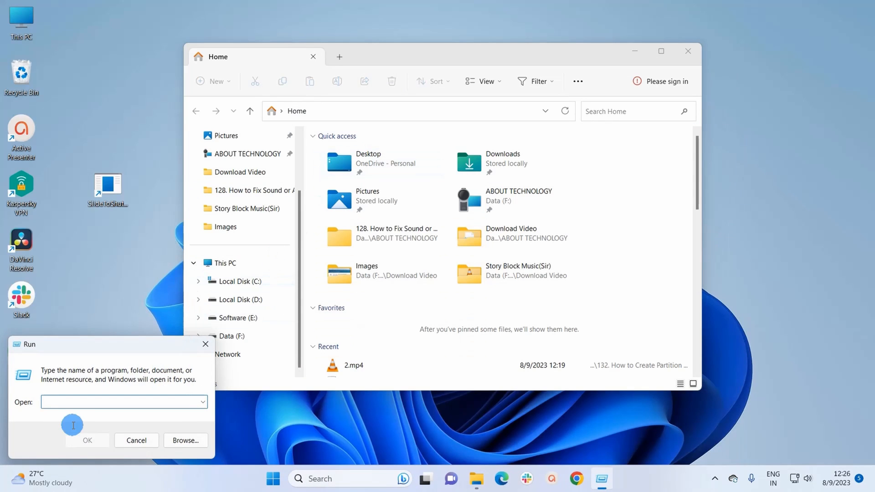
Launch Disk Management by running diskmgmt.msc.
left_click_drag(101, 350, 320, 279)
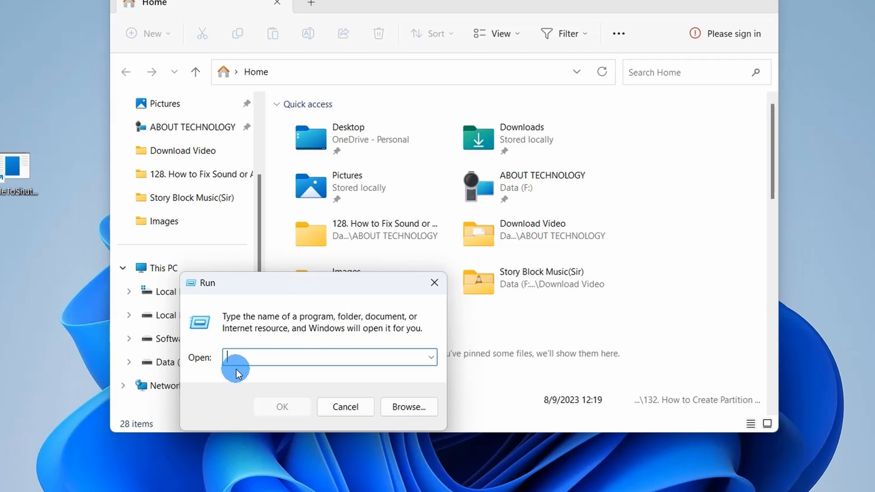
type("diskmgmt.")
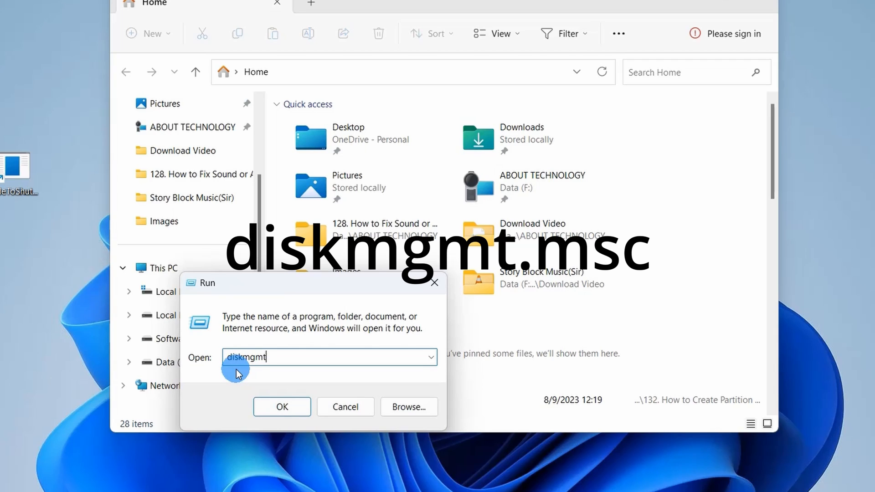
type("msc")
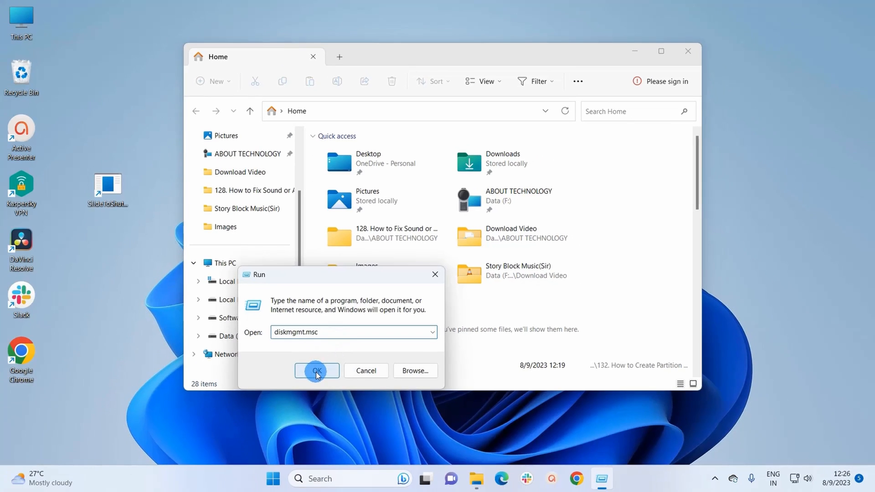
left_click(282, 406)
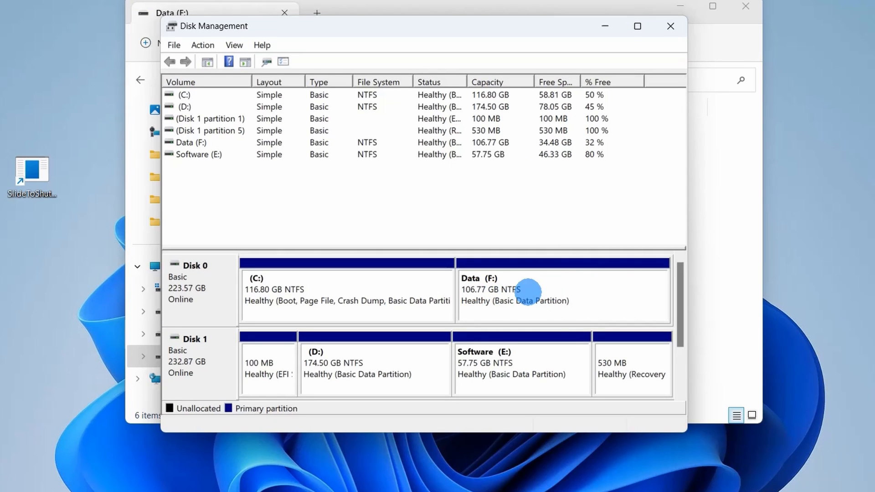
Shrink the Data (F:) volume on Disk 0 by 5000 MB.
right_click(519, 284)
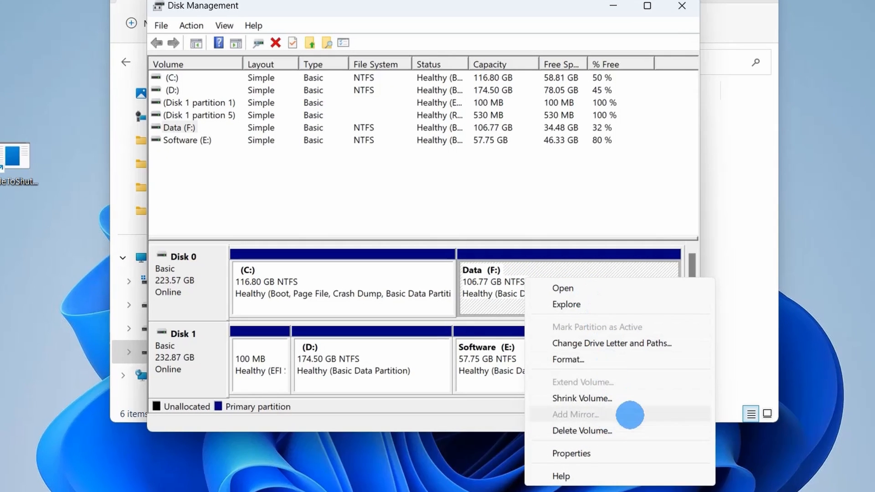
left_click(636, 398)
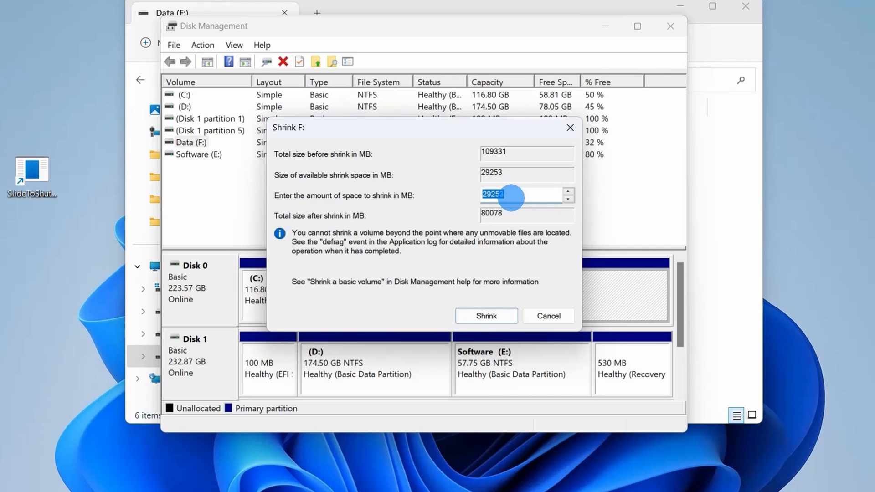
type("5000")
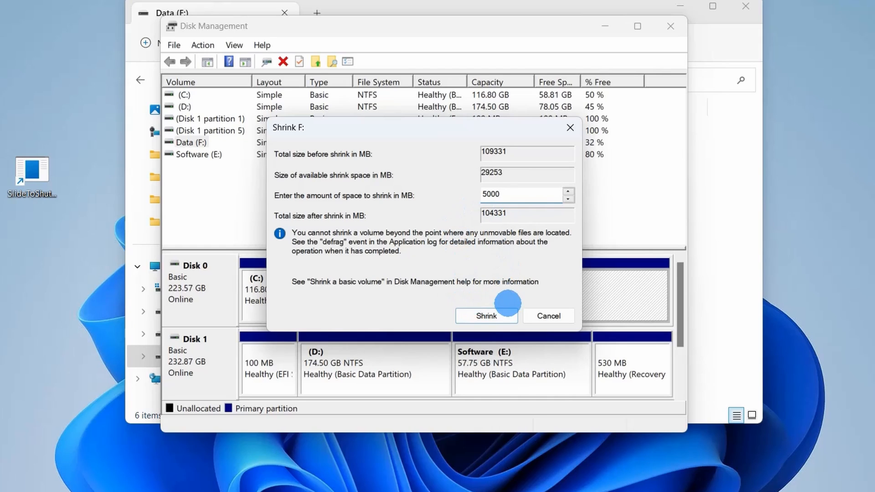
left_click(486, 316)
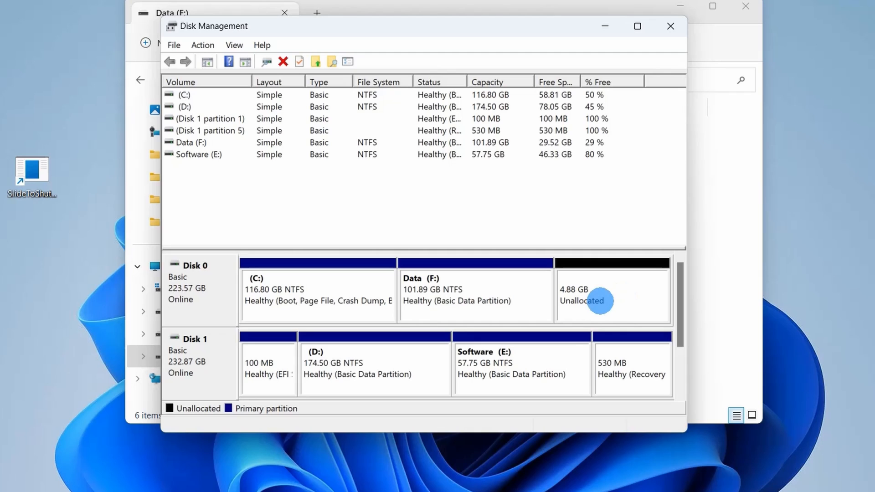
Start a new simple volume of 5000 MB in Disk 0's unallocated space and assign it drive letter G.
right_click(600, 301)
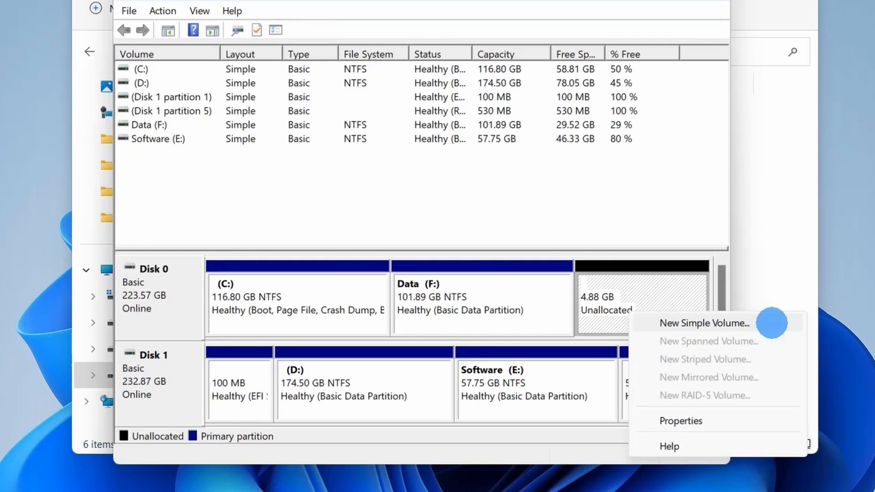
left_click(772, 323)
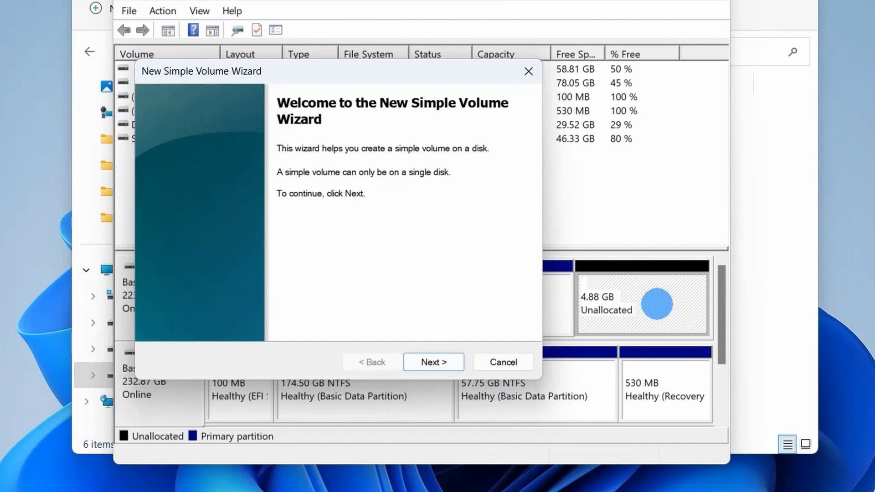
left_click(440, 361)
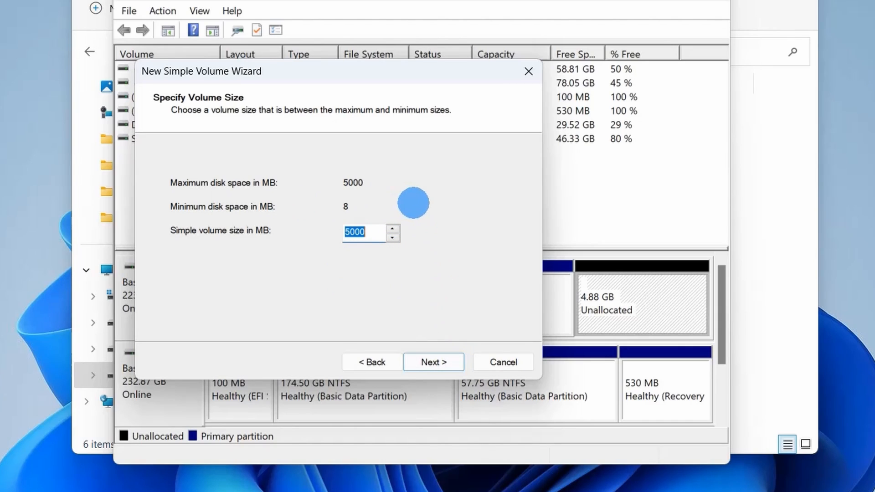
left_click(436, 362)
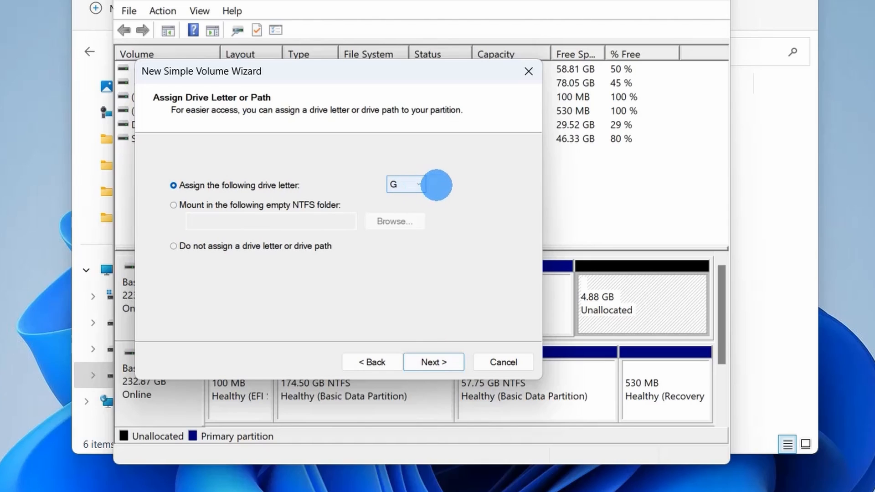
left_click(419, 183)
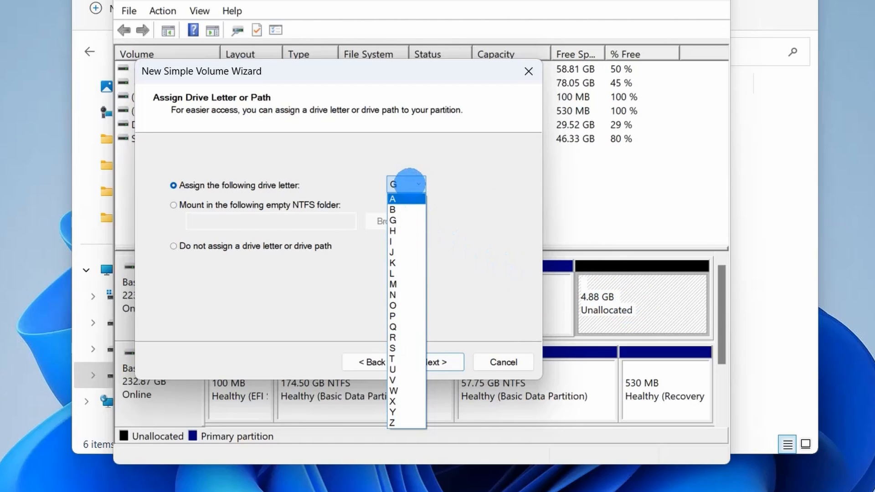
left_click(409, 184)
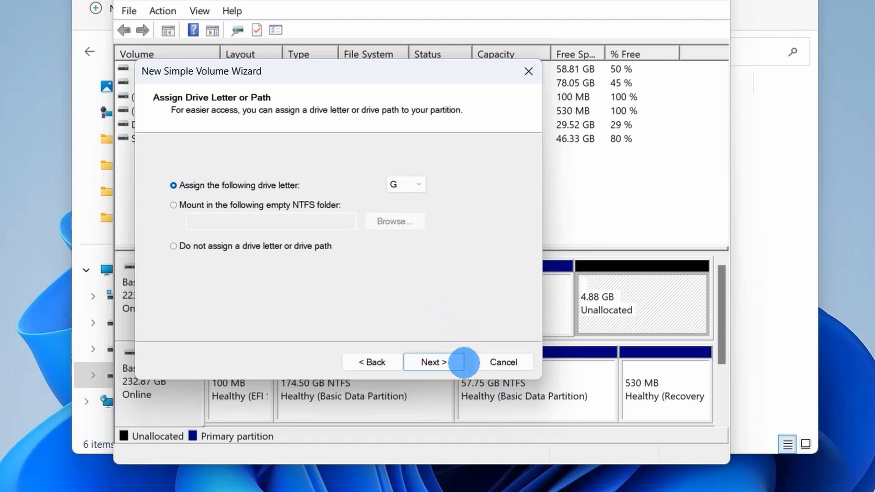
left_click(433, 363)
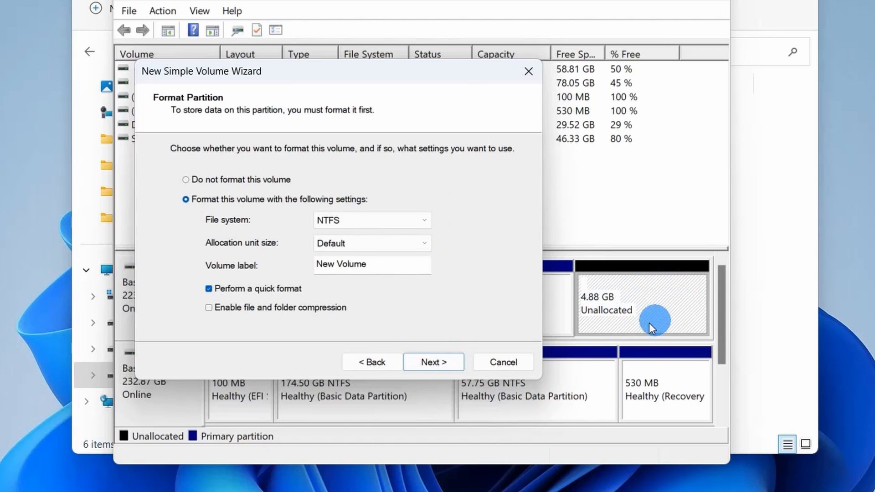
Create the volume as a quick-formatted NTFS partition with default allocation unit size and the label Photos, and close its folder window.
left_click(319, 246)
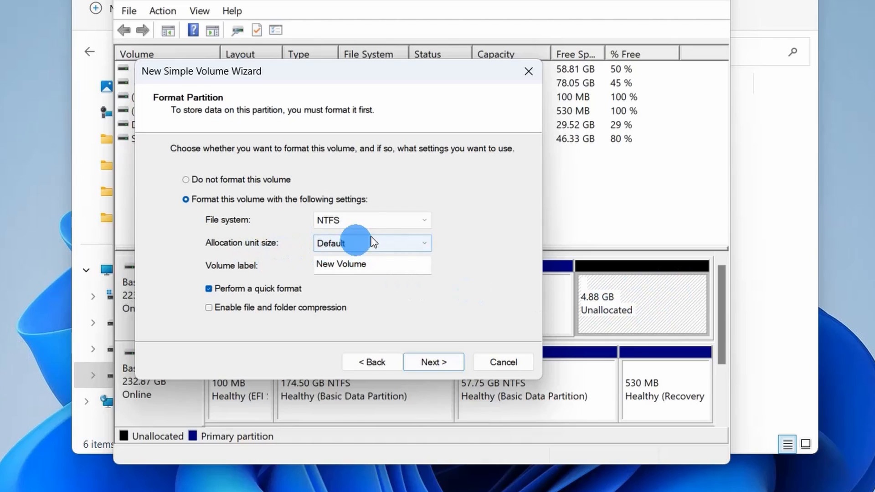
left_click(345, 227)
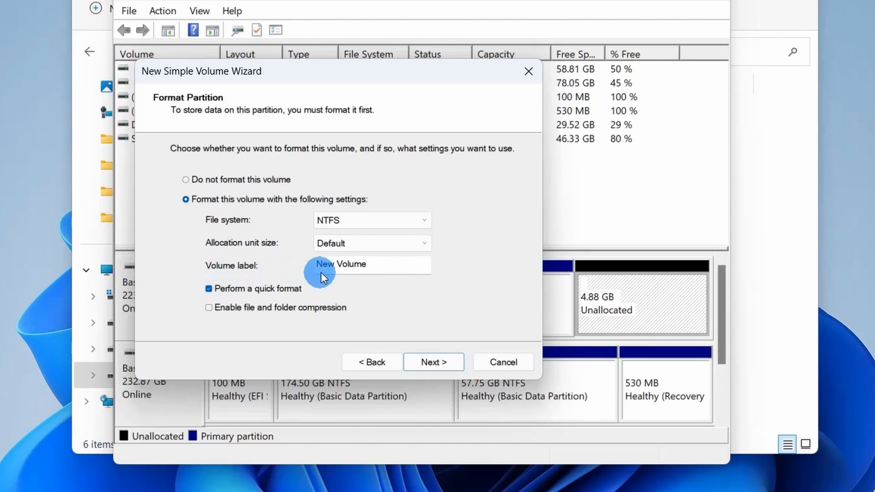
left_click(364, 266)
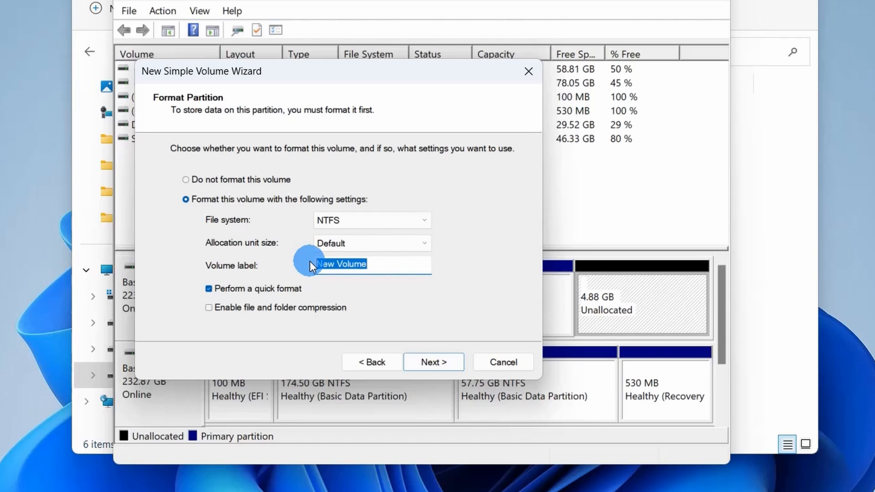
type("Photos")
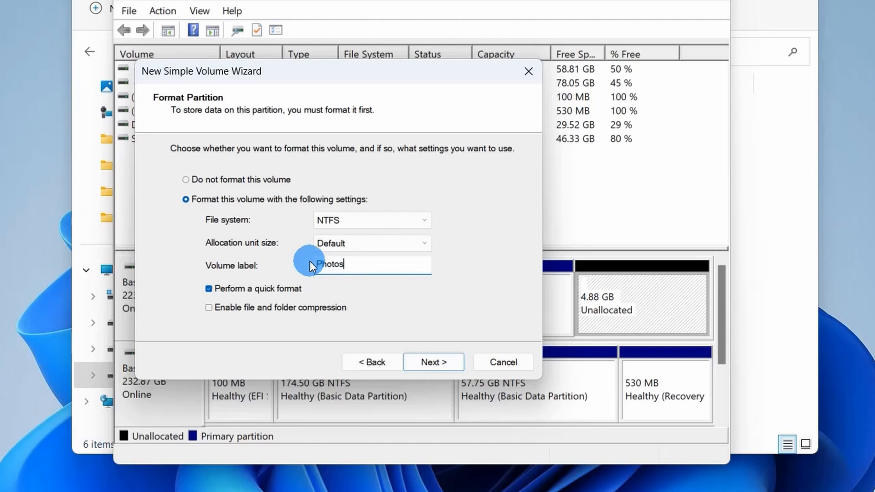
left_click(445, 361)
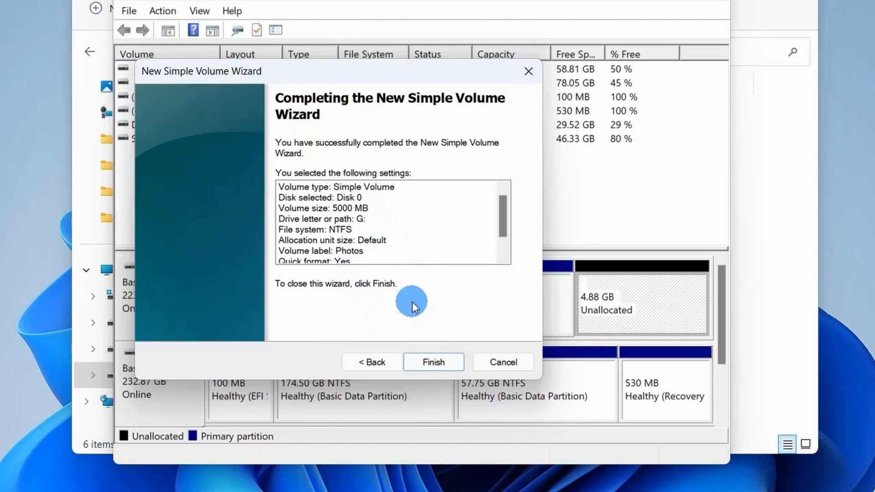
left_click(447, 360)
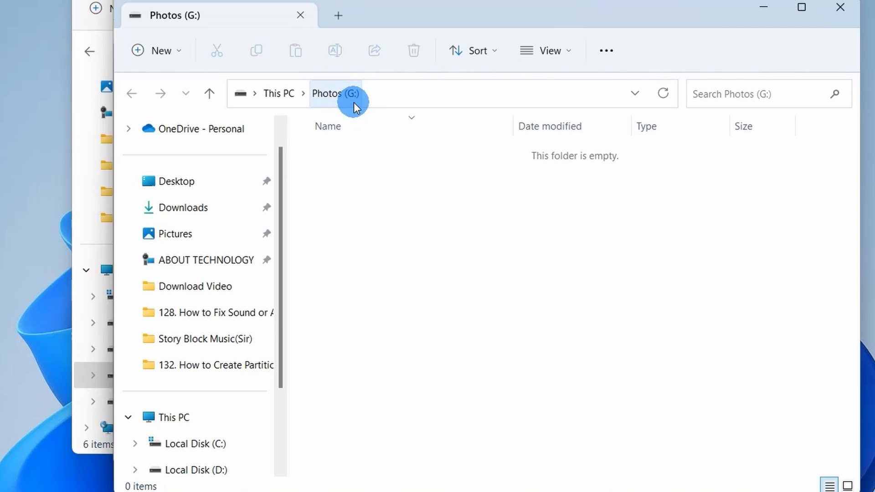
left_click(839, 10)
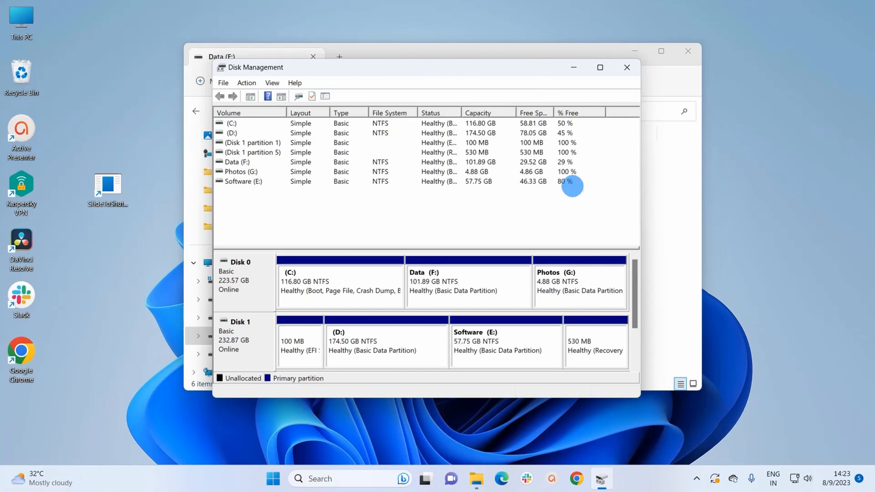
Delete the Photos (G:) volume from Disk 0, accepting the erasure of its data.
right_click(587, 279)
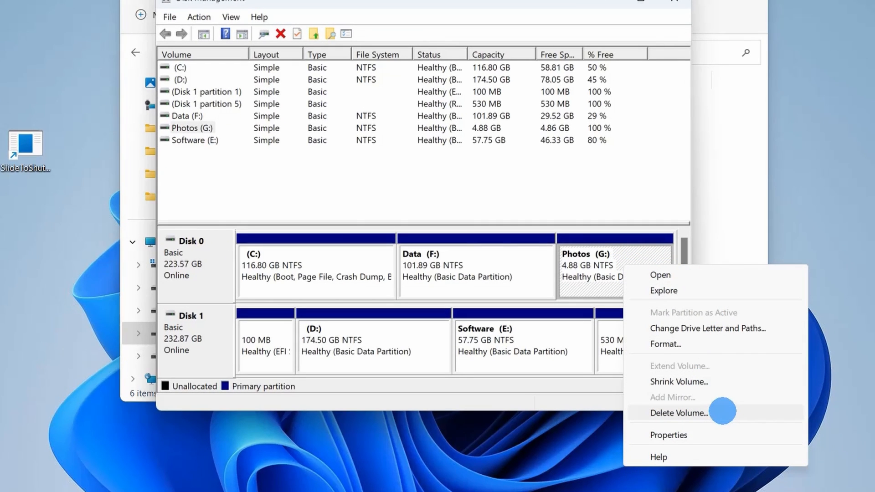
left_click(723, 411)
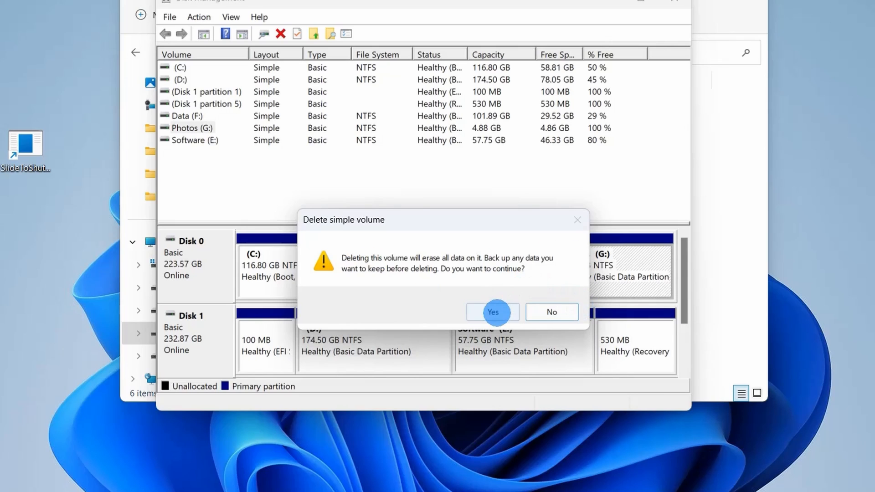
left_click(496, 312)
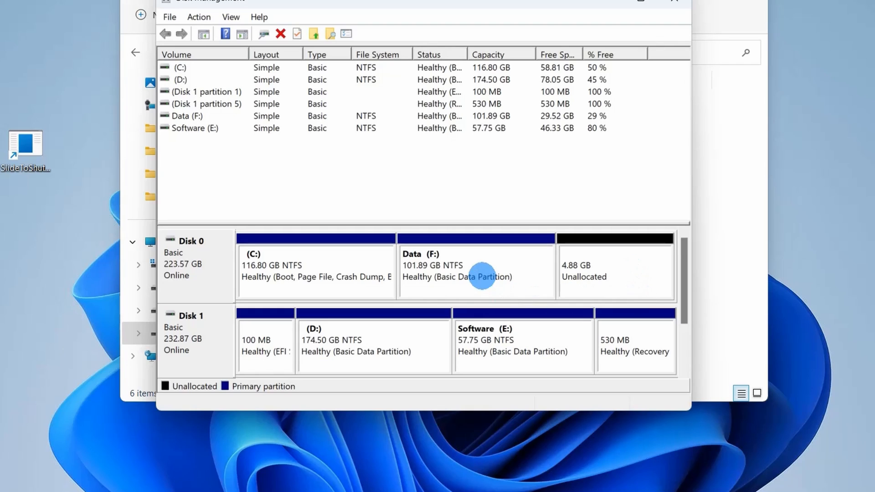
Extend the Data (F:) volume with the 5000 MB of unallocated space on Disk 0.
right_click(485, 272)
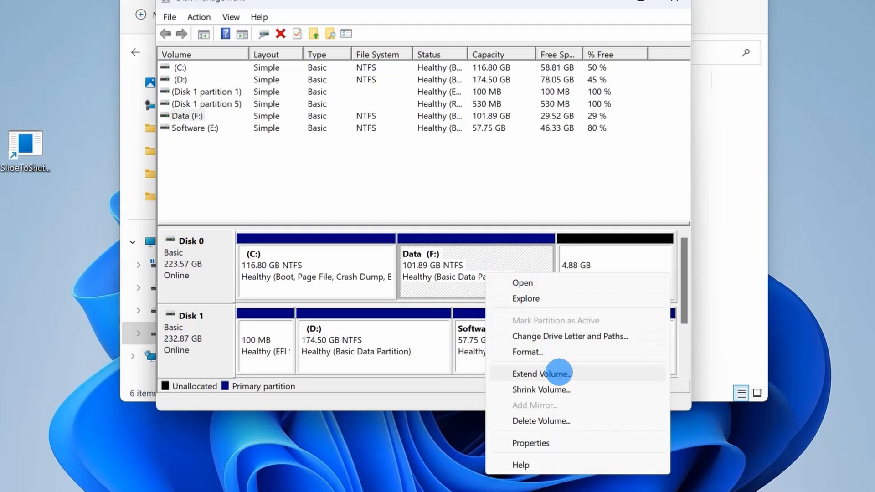
left_click(541, 373)
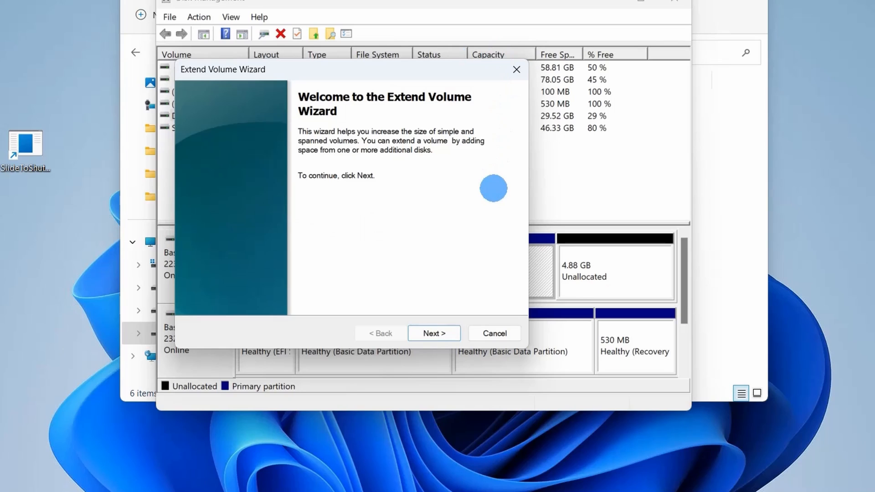
left_click(431, 334)
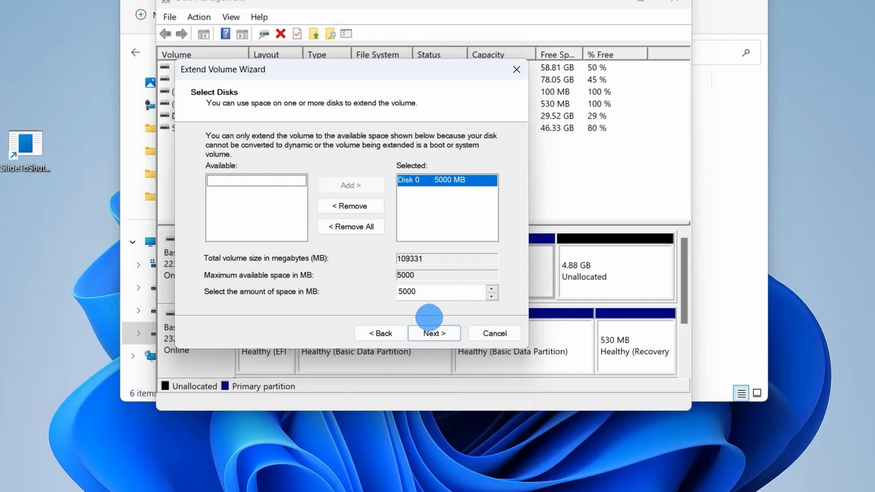
left_click(433, 332)
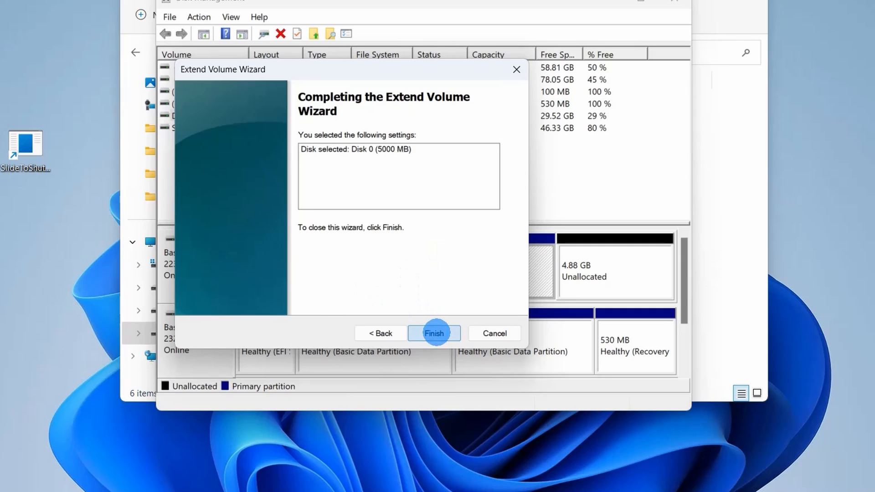
left_click(435, 333)
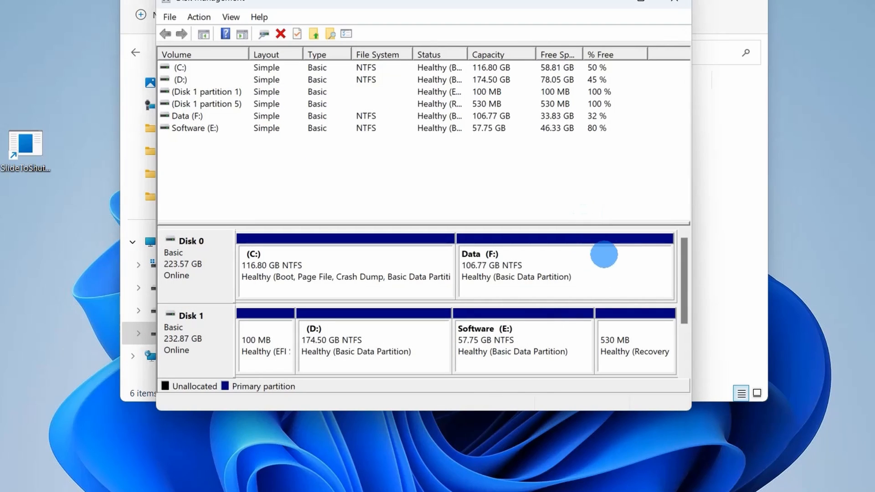